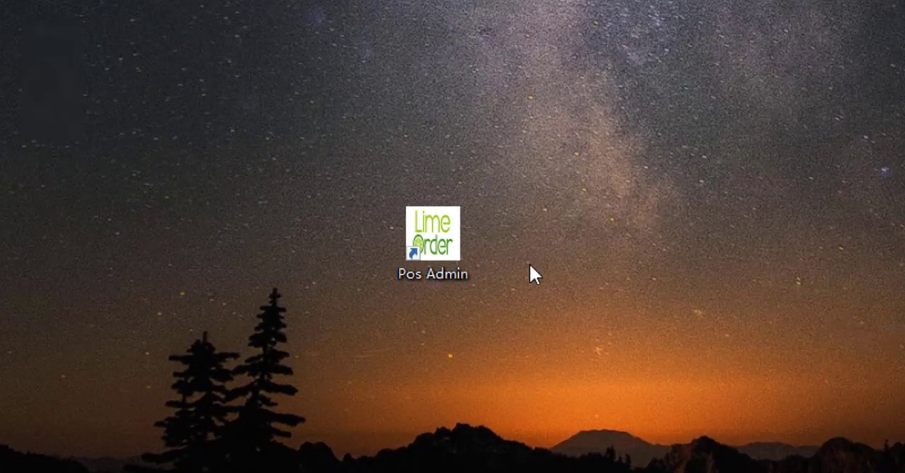
Step: Launch Pos Admin, log in with the account password, and dismiss the request to change the initial password
double_click(444, 246)
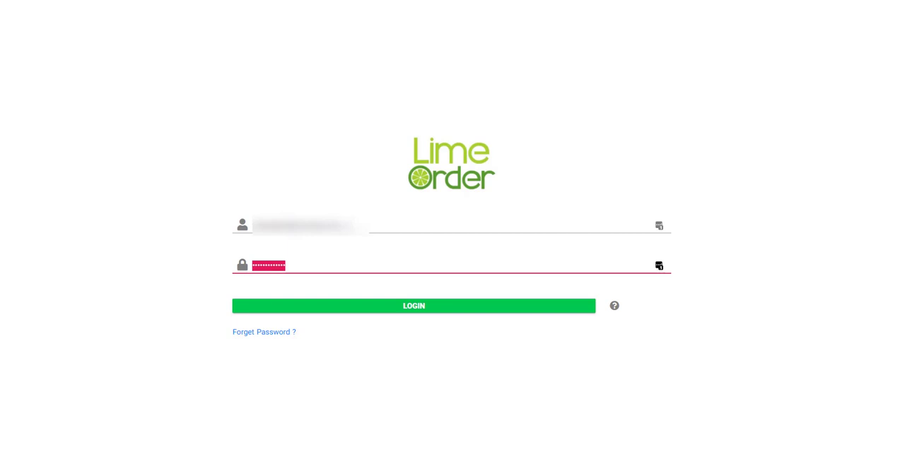
text(••••••)
click(422, 308)
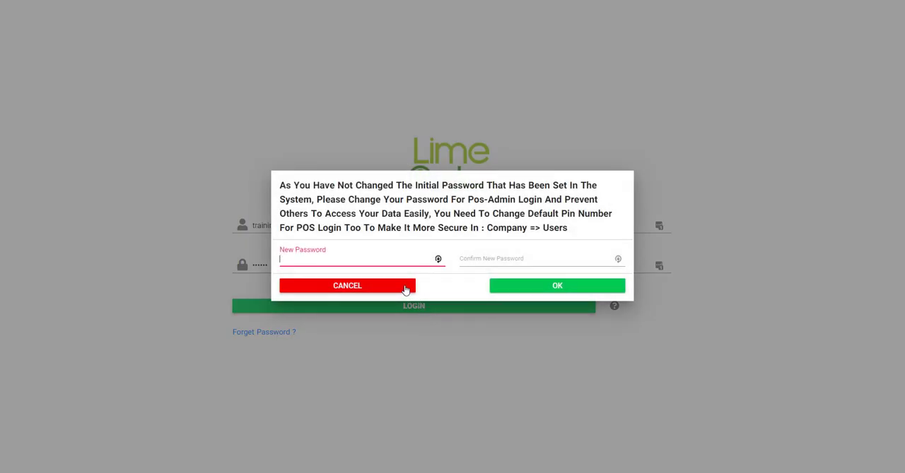
click(405, 289)
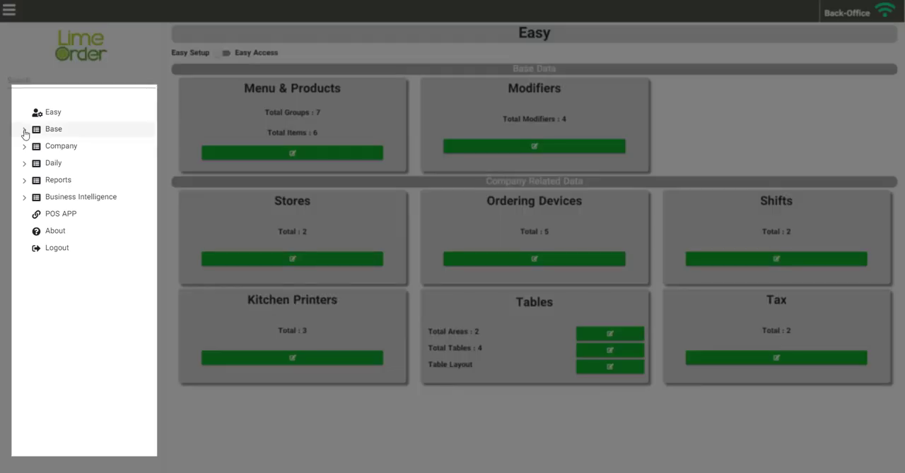
Step: Expand the Base, Company, Daily, Reports and Business Intelligence sections to examine their entries
click(24, 129)
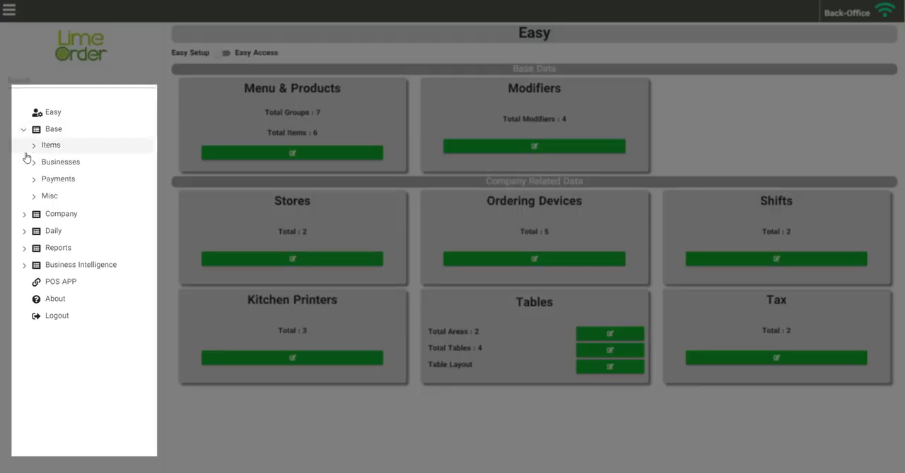
click(23, 216)
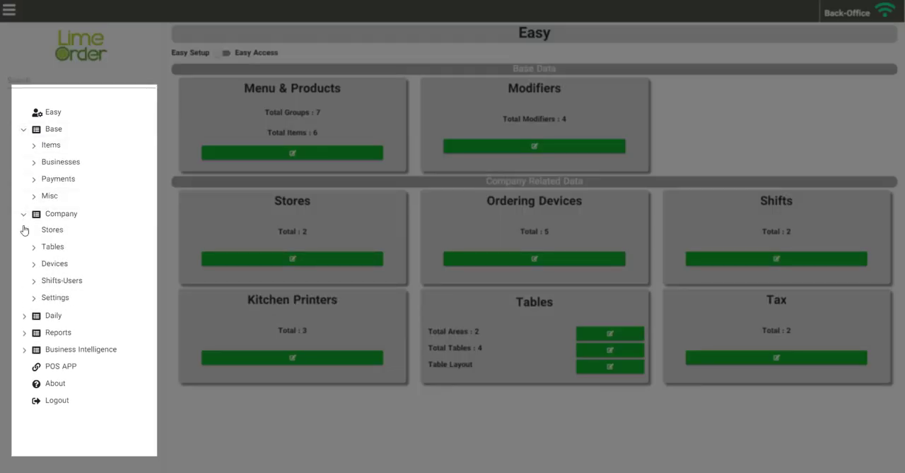
click(25, 319)
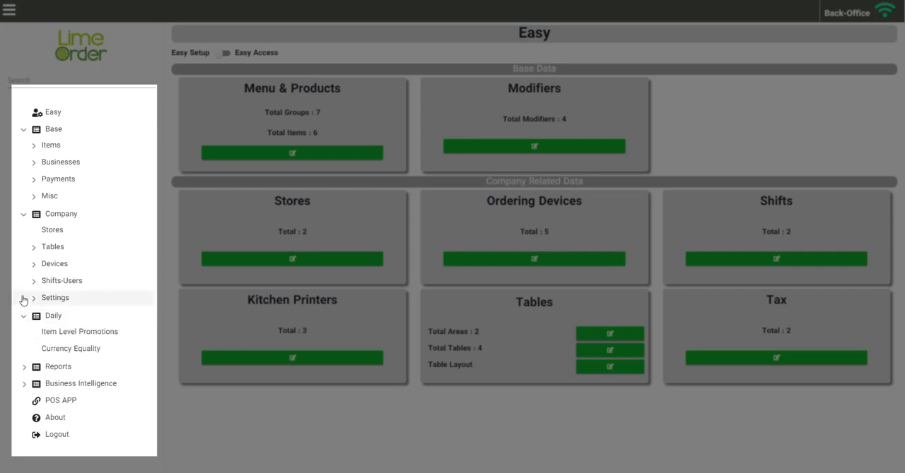
click(24, 367)
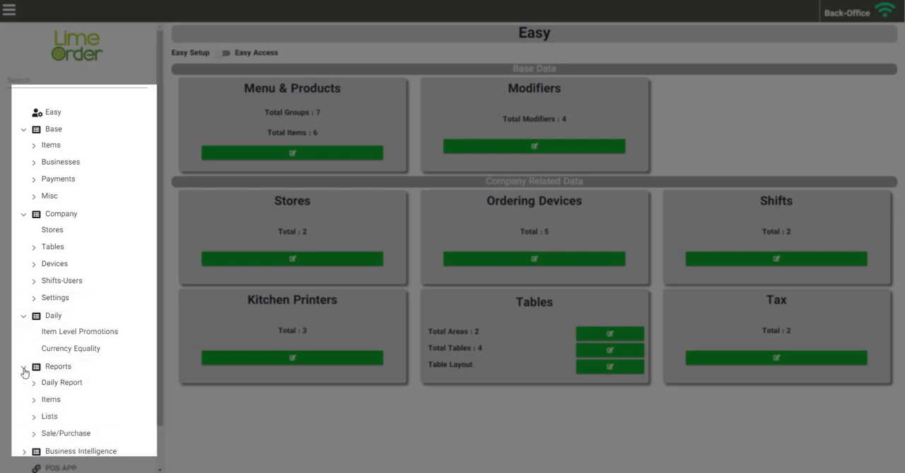
scroll(24, 373, down, 1)
scroll(22, 375, down, 1)
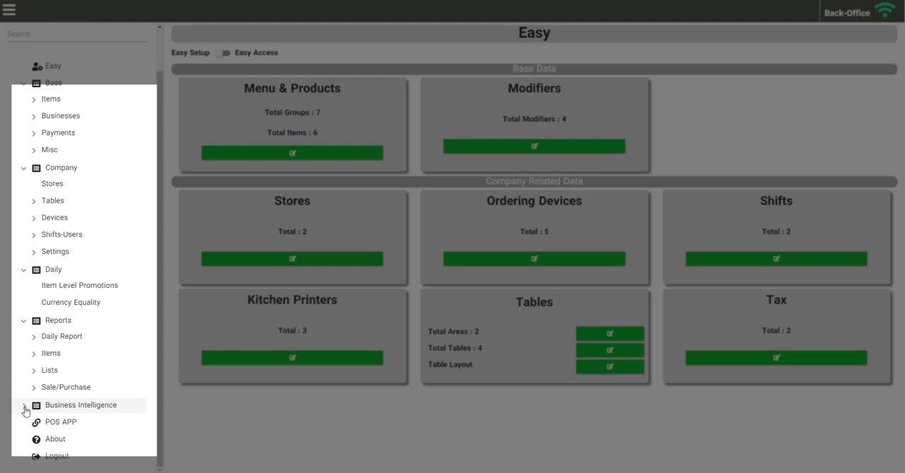
click(25, 409)
scroll(24, 373, down, 1)
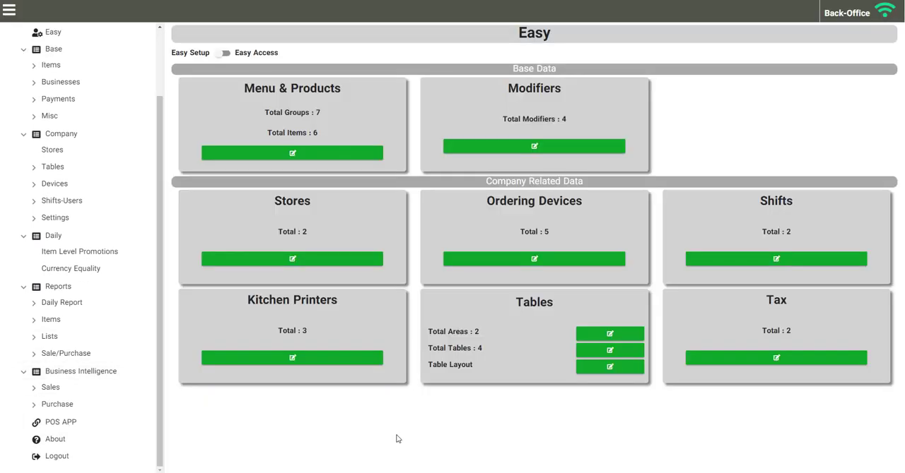
Step: Open the Items page in the Base section's Items category to examine its groups and items
scroll(59, 148, up, 3)
click(58, 146)
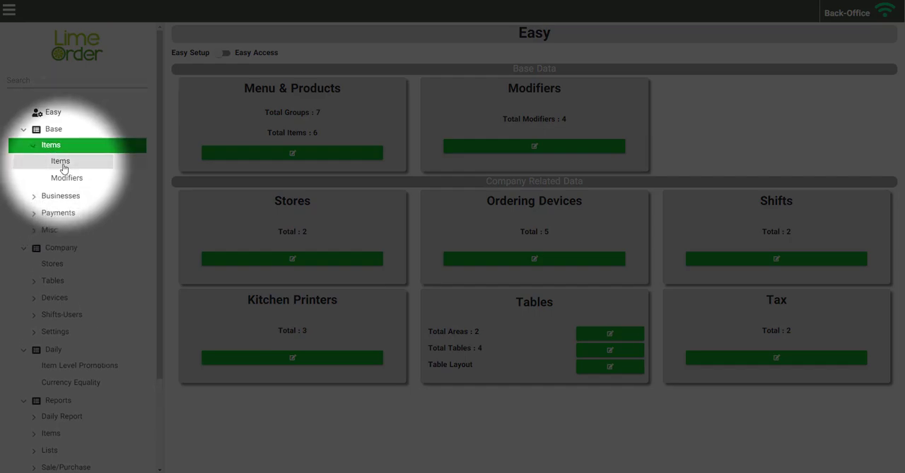
click(61, 163)
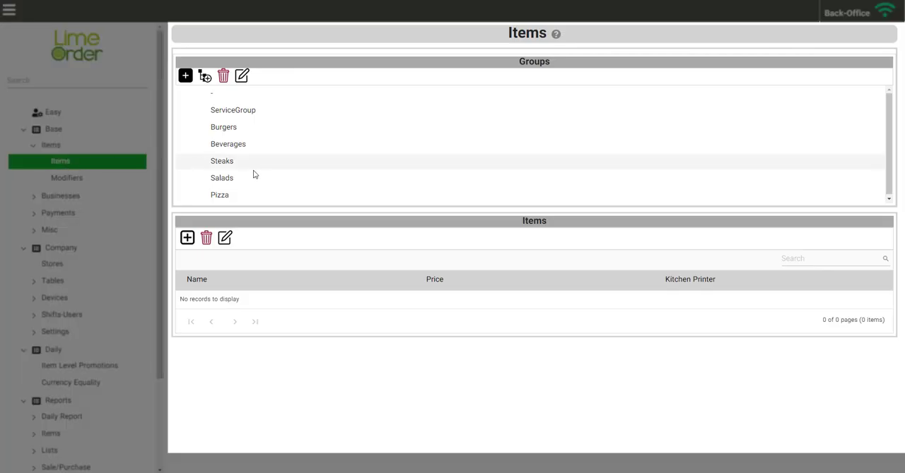
click(244, 163)
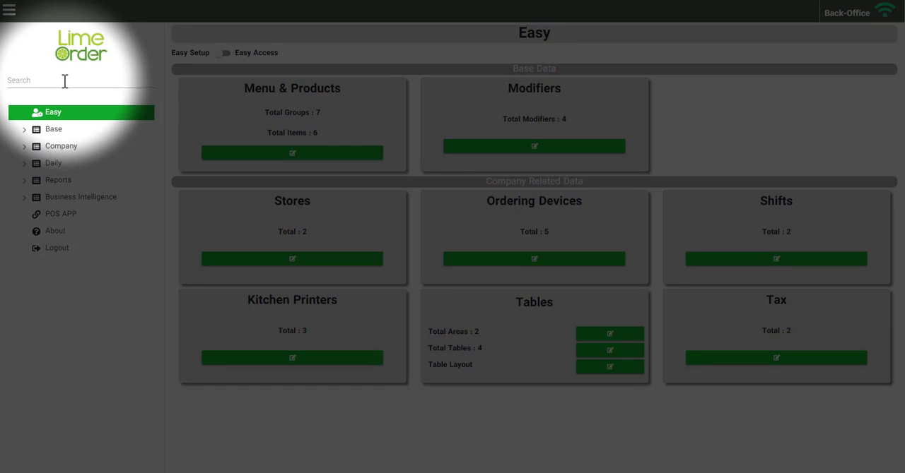
Step: Search the navigation for "tax" and open the Tax page
click(64, 81)
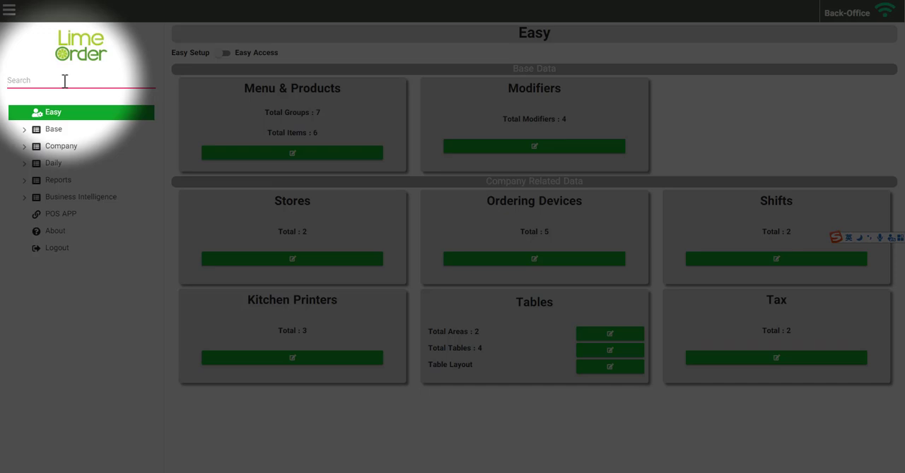
text(tax)
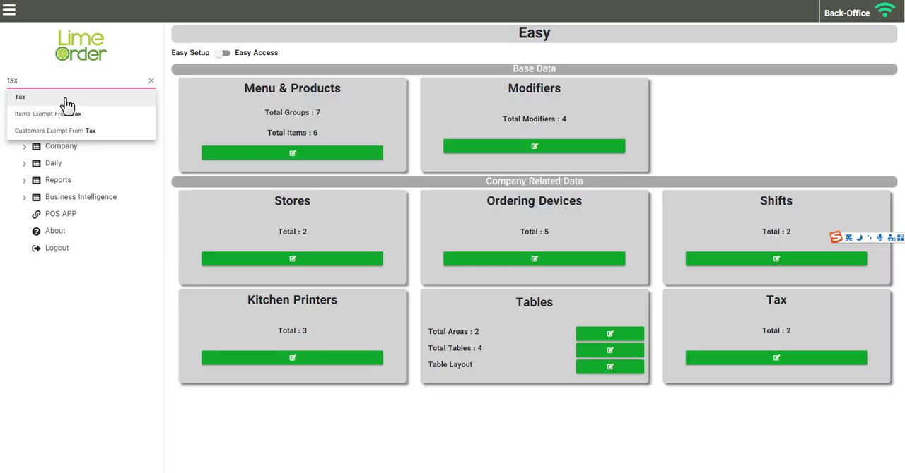
click(67, 103)
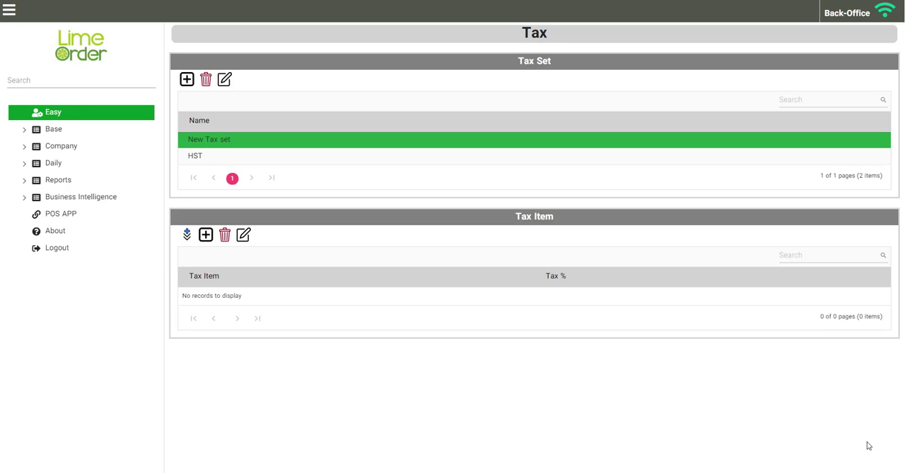
Step: Return to the Easy page and compare its Easy Access and Easy Setup views
click(85, 114)
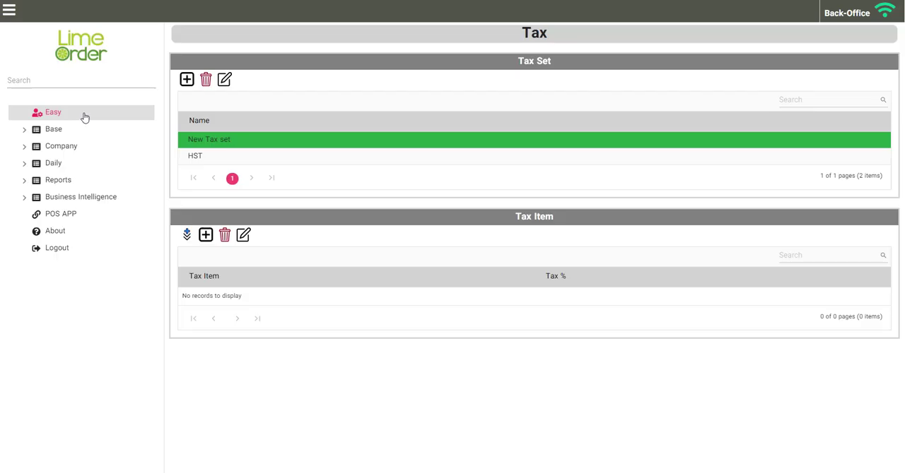
click(85, 117)
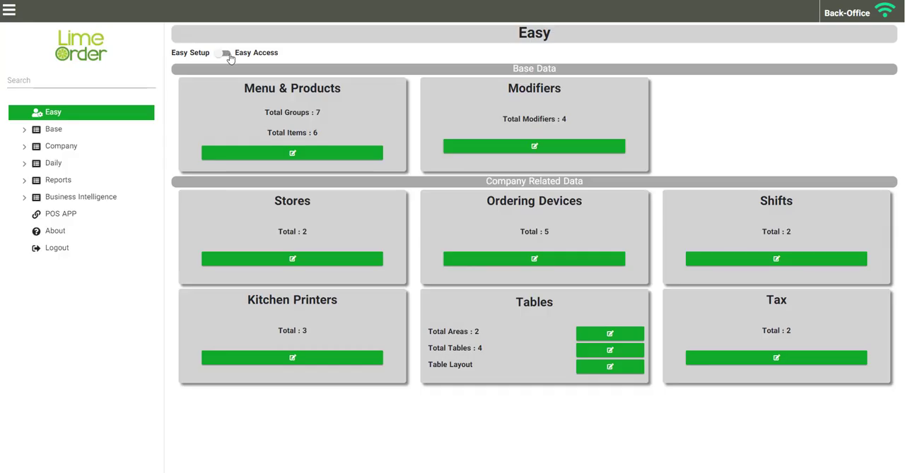
click(225, 55)
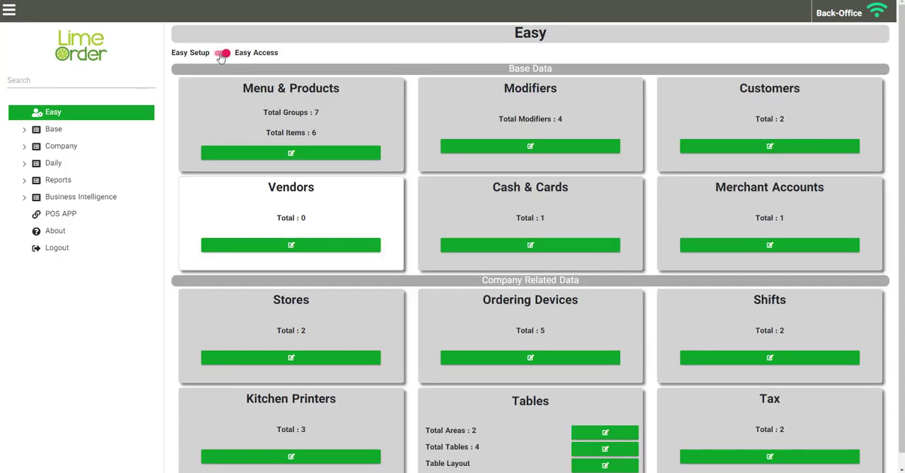
click(221, 55)
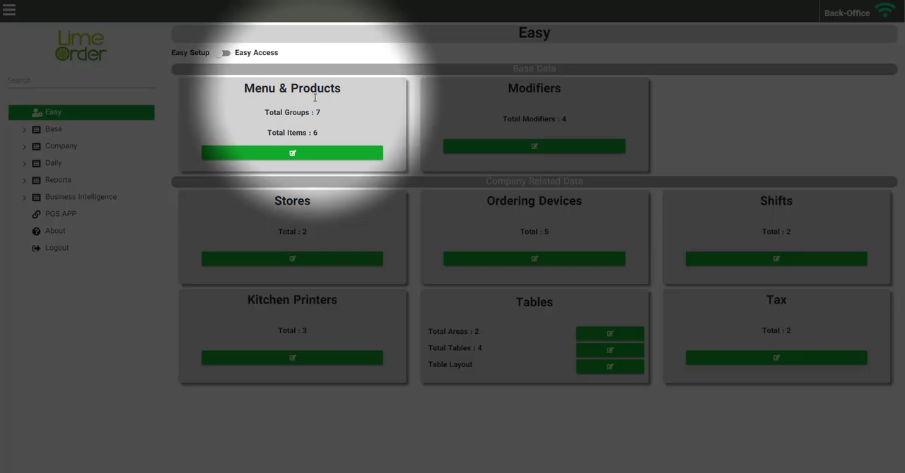
Step: View Menu & Products from the Easy page, and open the matching Items page under Base
click(311, 153)
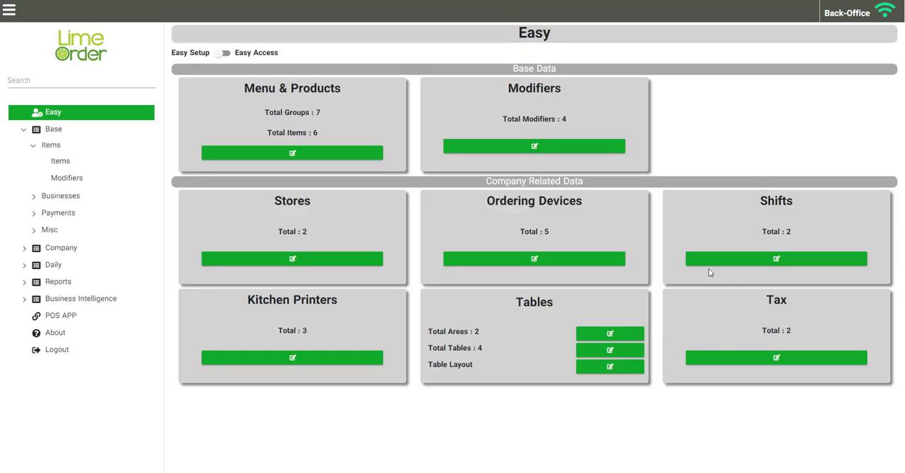
click(61, 162)
click(61, 162)
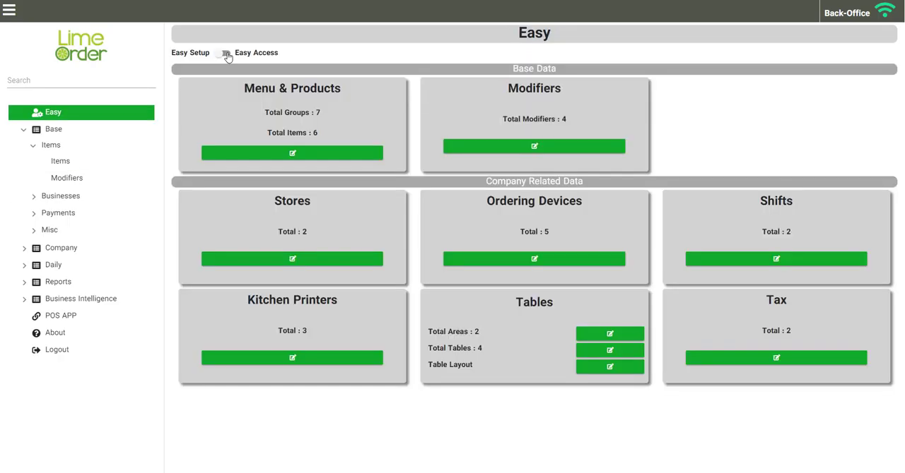
Step: Switch the Easy page to Easy Access, then view the Vendors list and close it
click(223, 54)
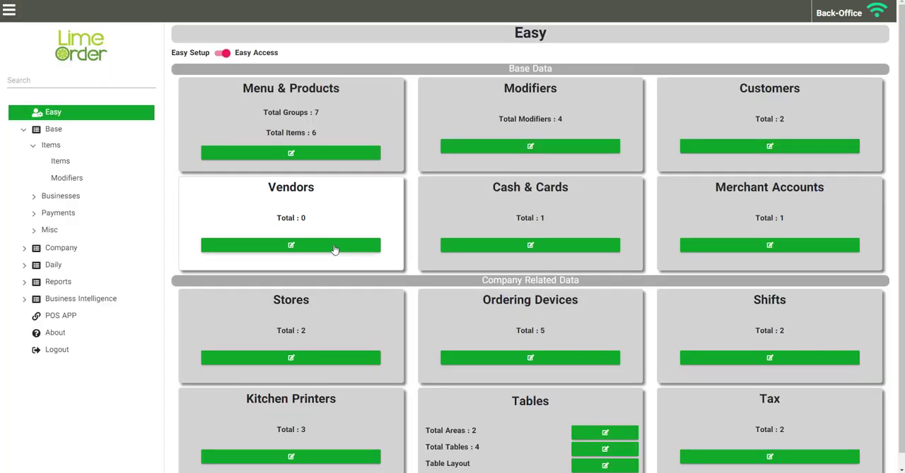
click(335, 249)
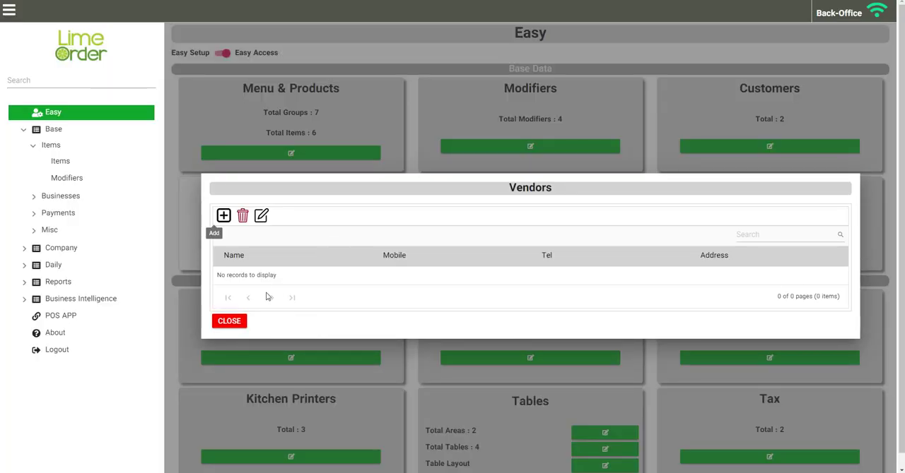
click(239, 321)
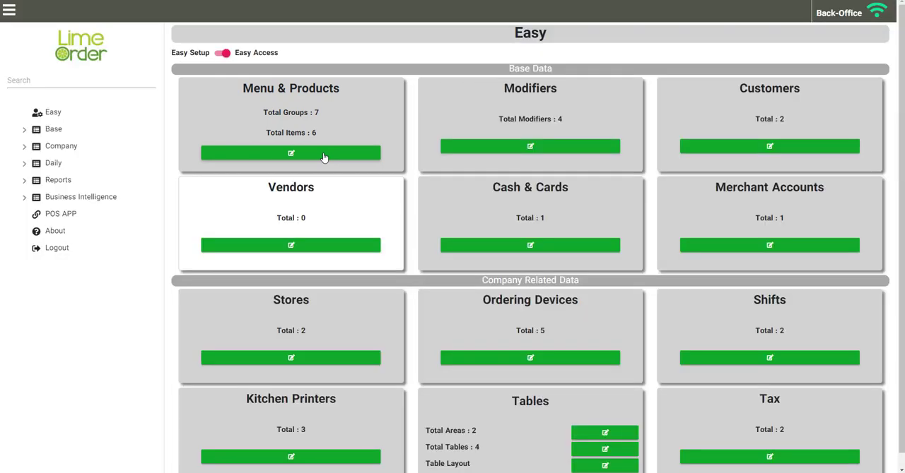
Step: Inspect the Burgers item's details and image upload options from Menu & Products, leaving them without saving
click(323, 157)
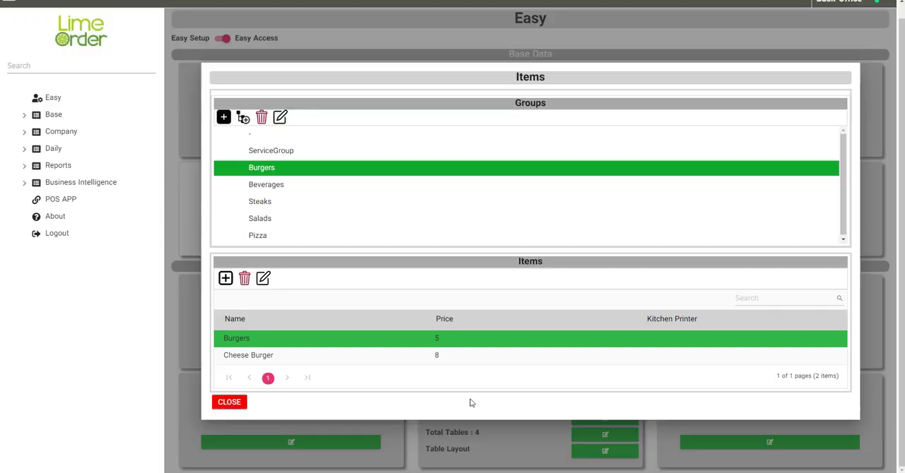
click(262, 279)
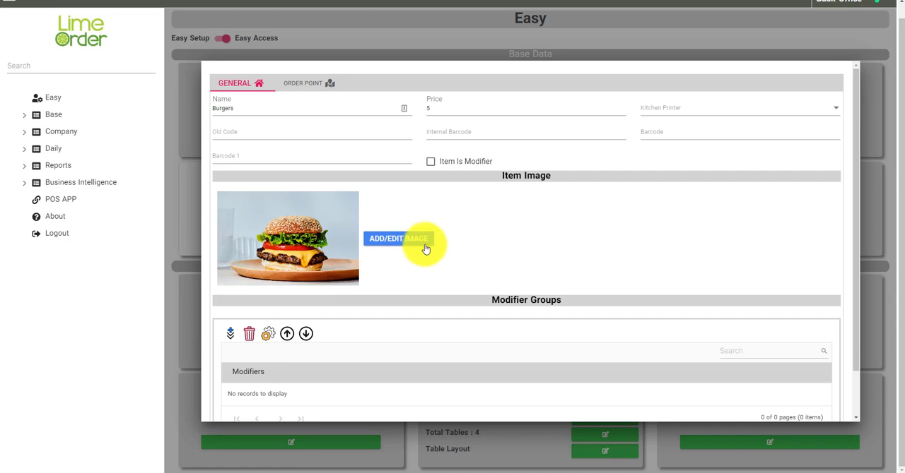
click(401, 239)
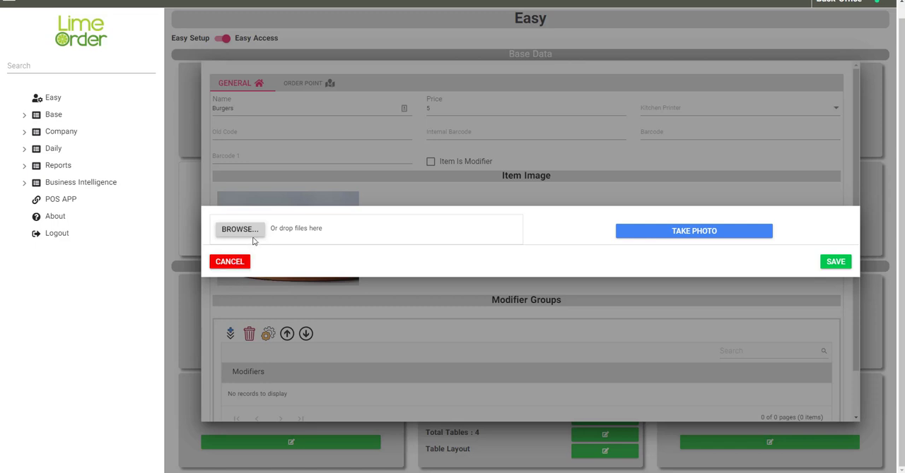
click(240, 262)
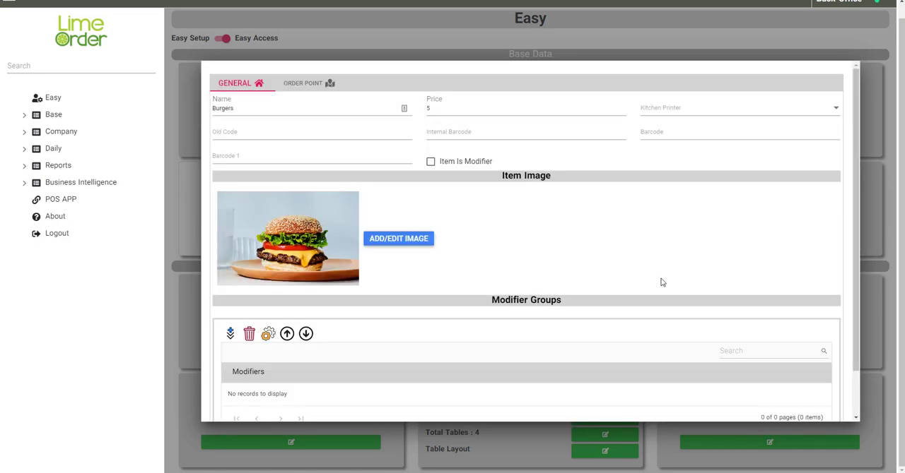
click(874, 435)
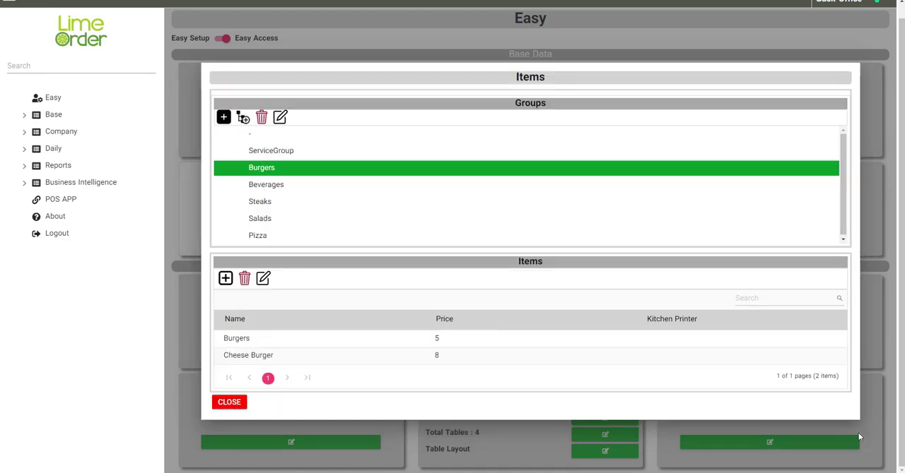
Step: View the Beverages group in the item groups list and in the POS ordering screen
click(289, 188)
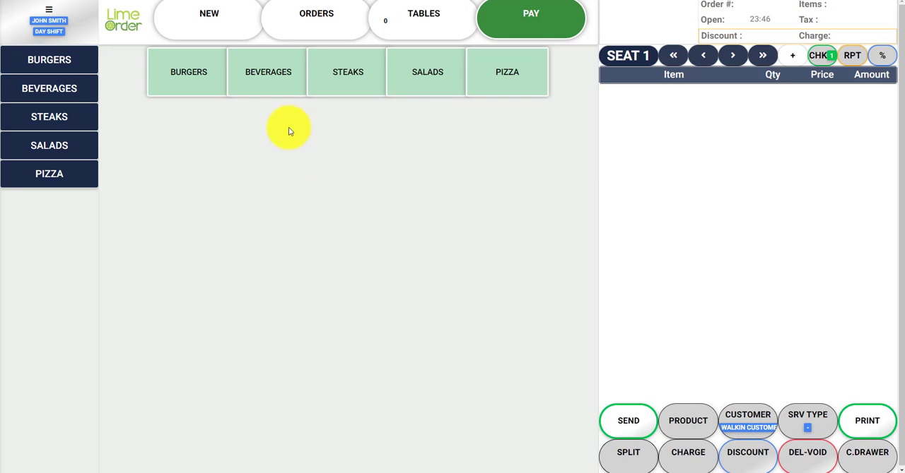
click(273, 76)
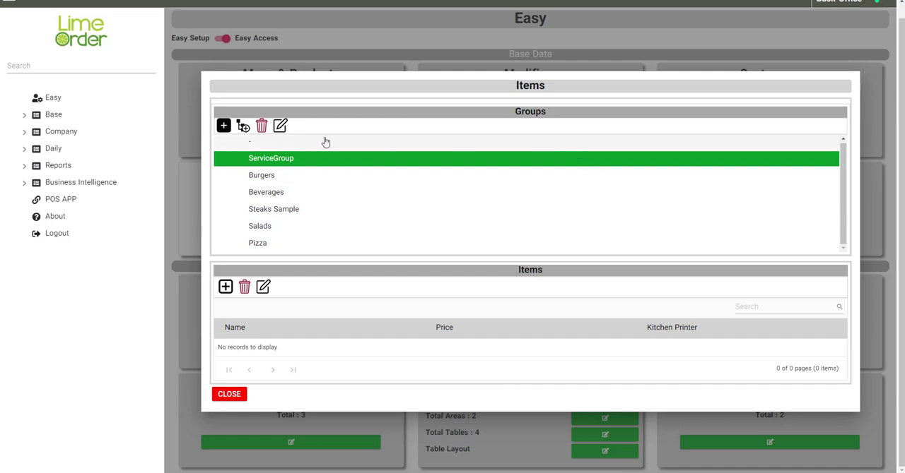
Step: Create a new item group named "Steak" and save it
click(224, 126)
click(223, 127)
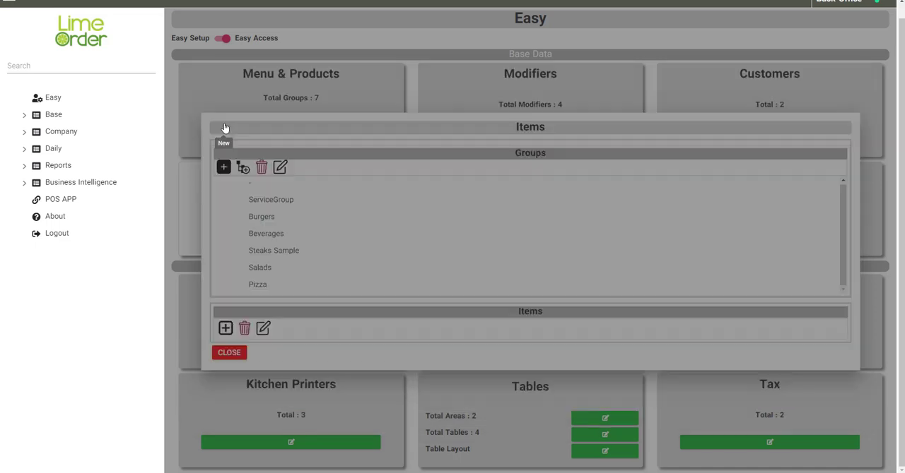
text(Steak)
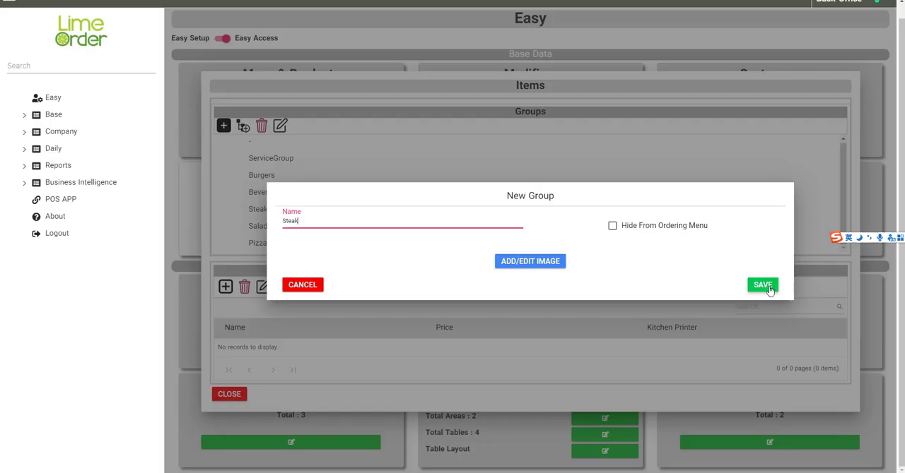
click(764, 284)
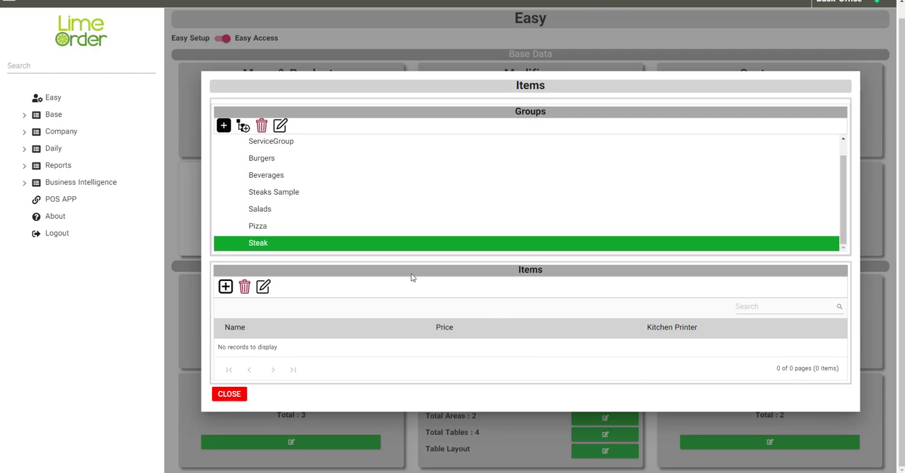
Step: Add the image sirloin.jpg to the Steak group and save the group
click(279, 125)
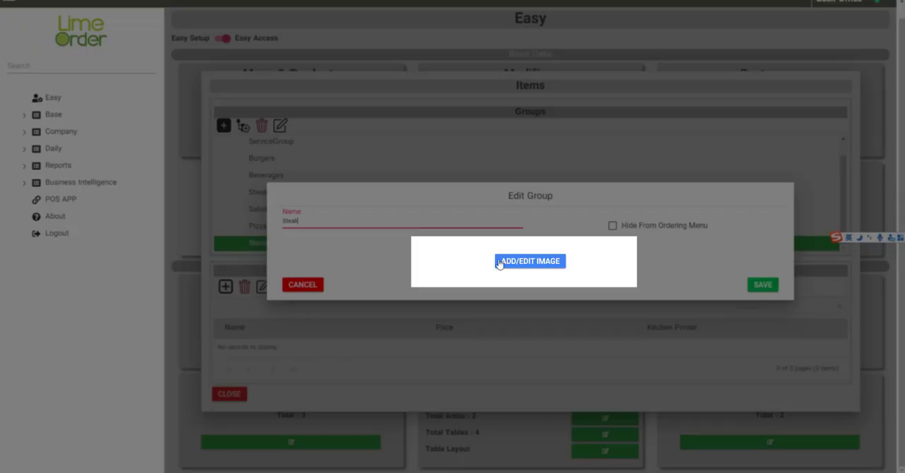
click(503, 261)
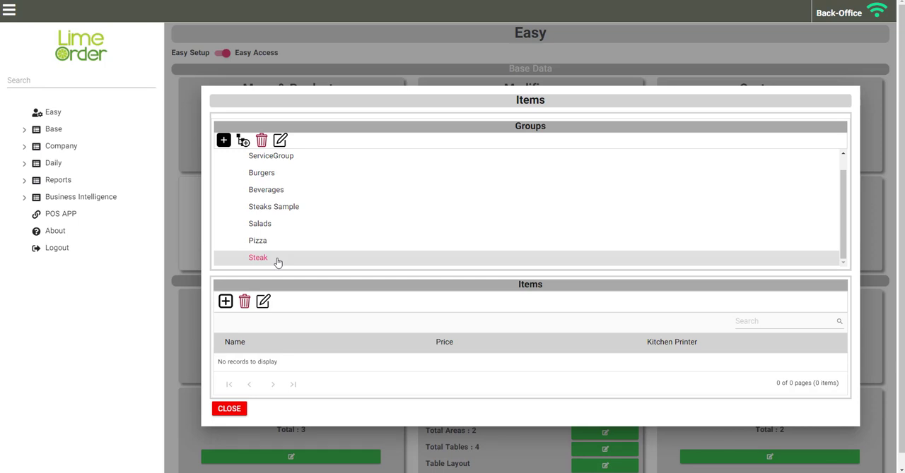
double_click(278, 260)
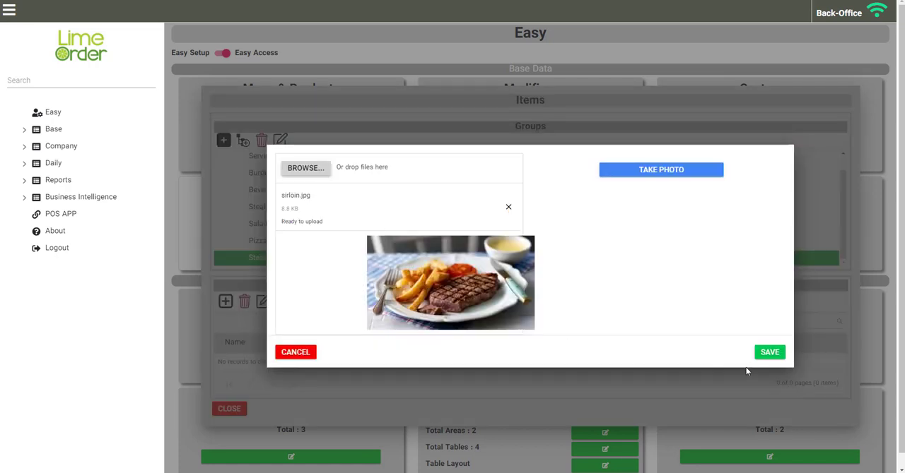
click(769, 355)
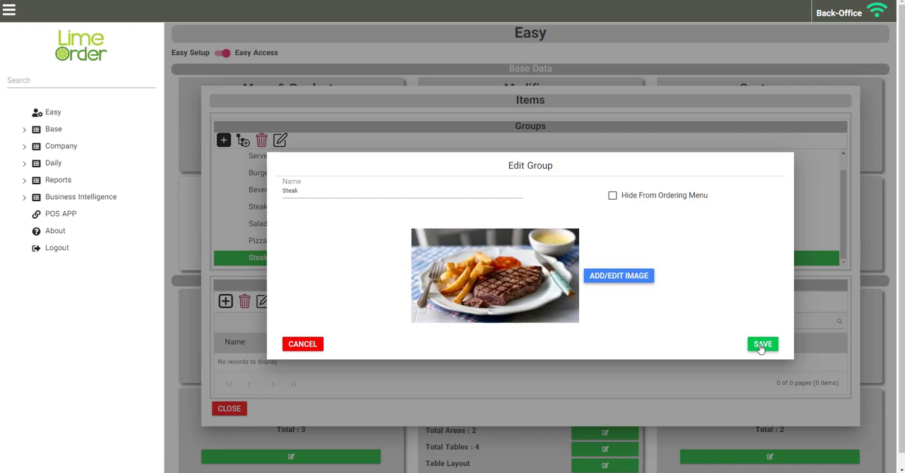
click(761, 346)
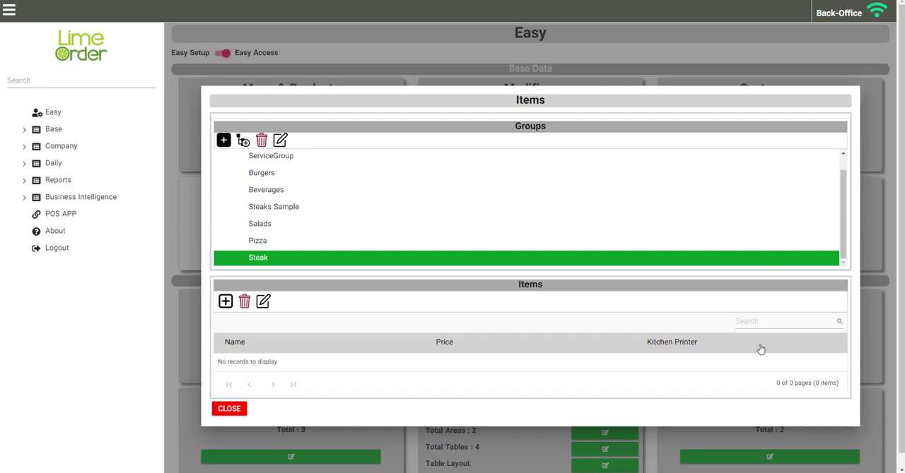
Step: Start a new item in the Steak group named "Filet Minion" with price 59 and Kitchen Printer 1
click(226, 302)
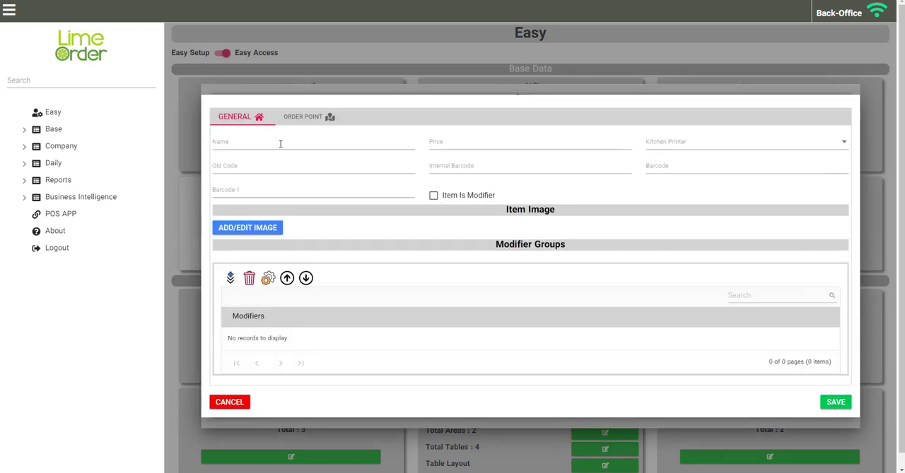
click(279, 143)
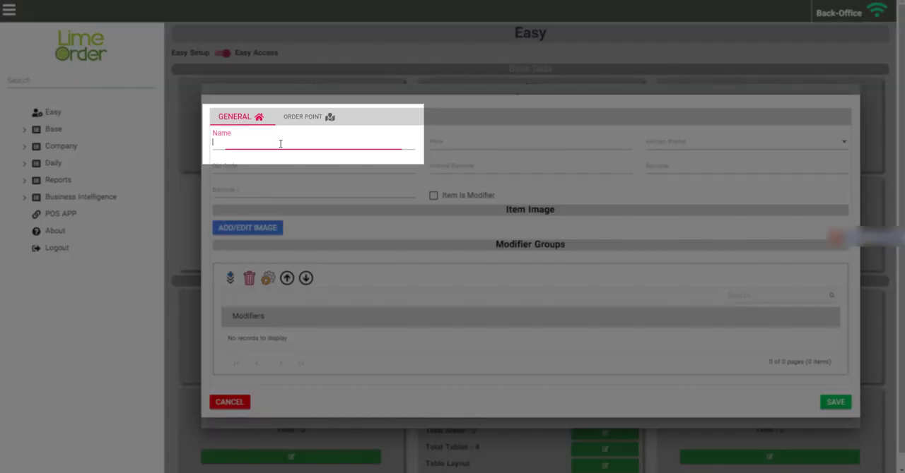
text(Filet Minion)
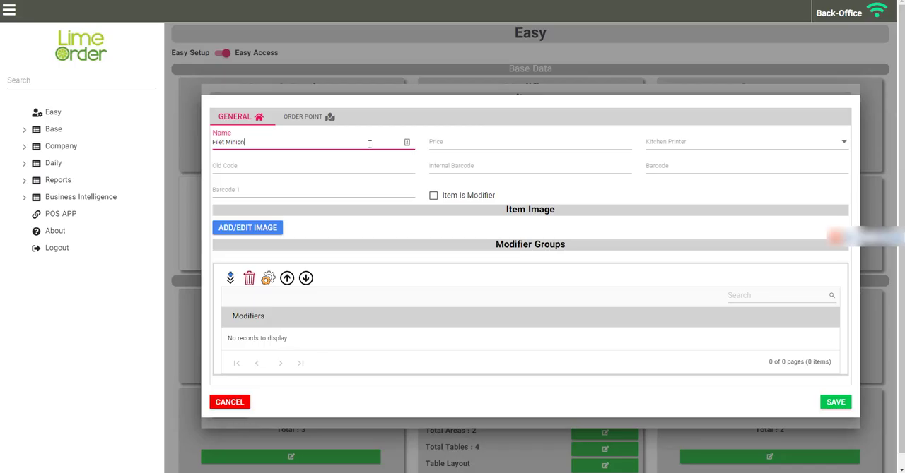
click(466, 143)
text(59)
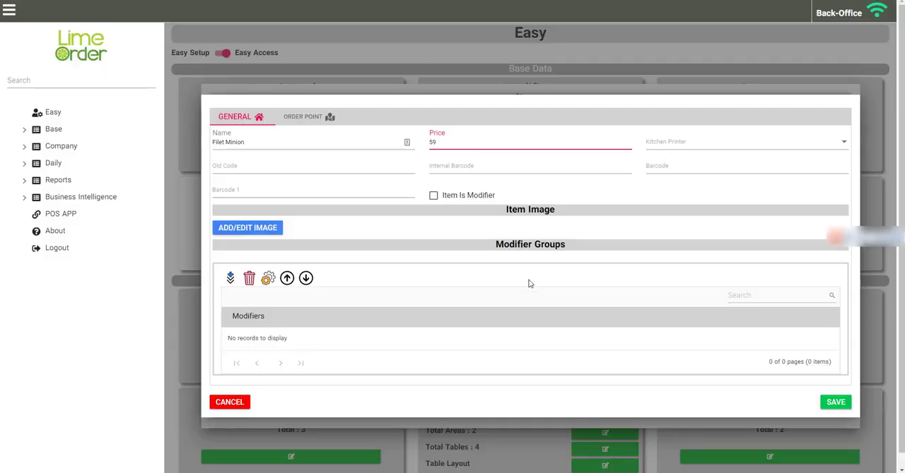
click(843, 143)
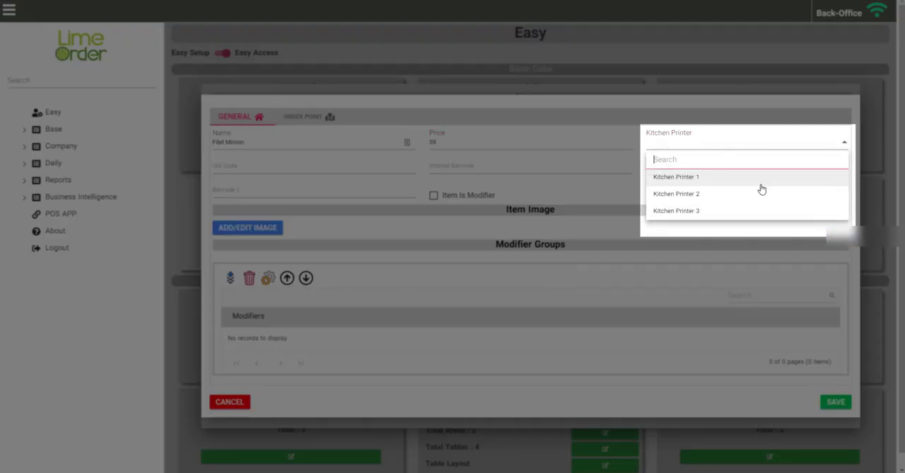
click(737, 182)
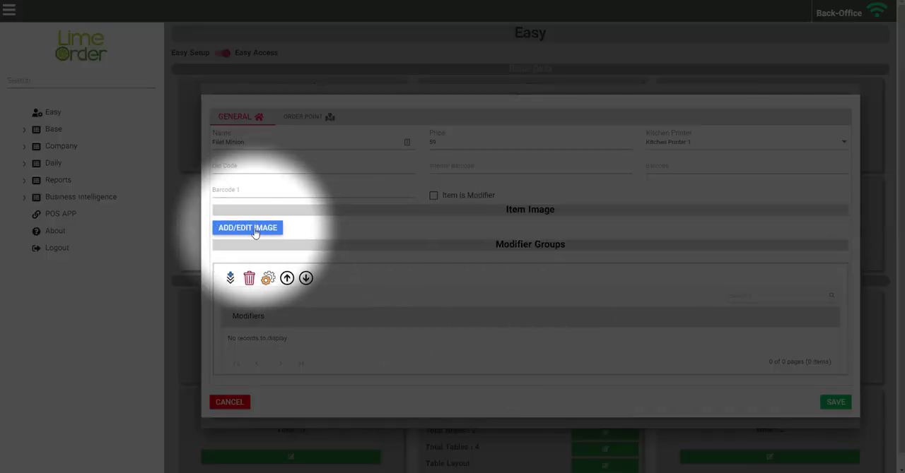
Step: Add Filet Minion.jpg as the new item's image and save the item
click(253, 231)
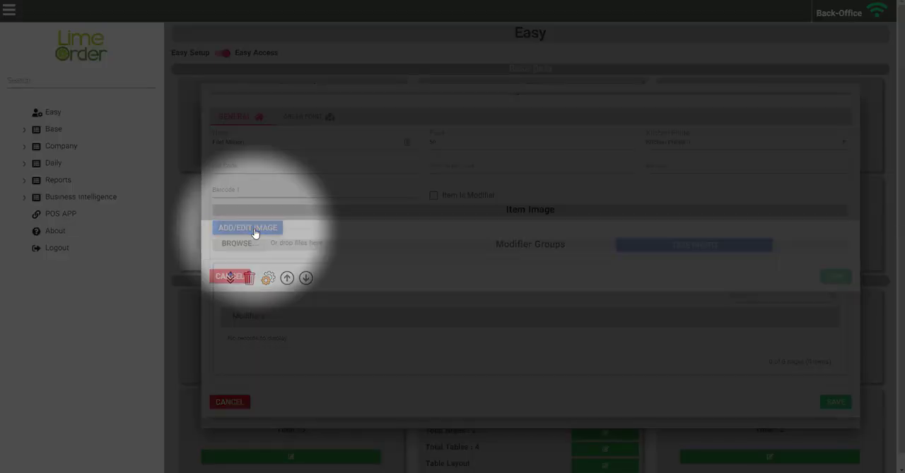
click(247, 250)
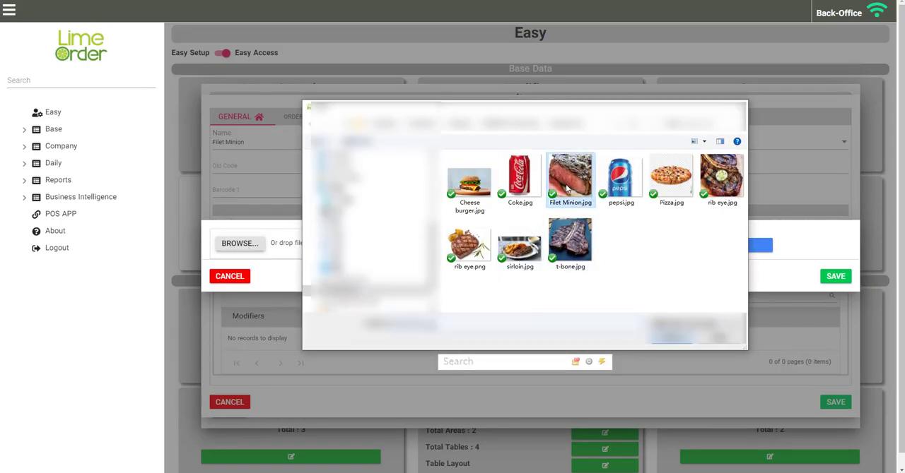
click(679, 340)
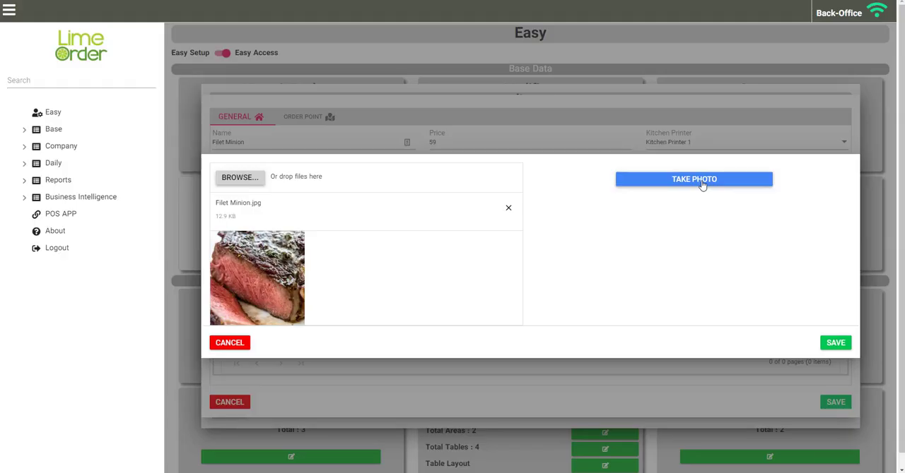
click(832, 345)
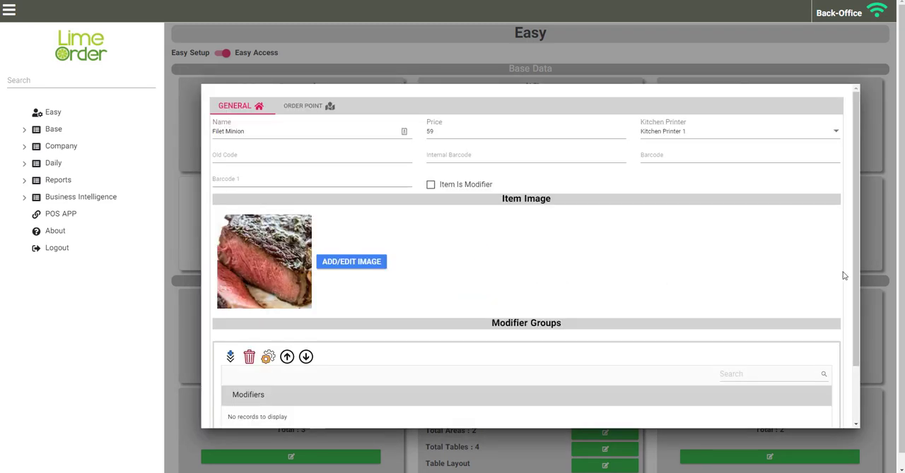
scroll(813, 268, down, 1)
click(823, 413)
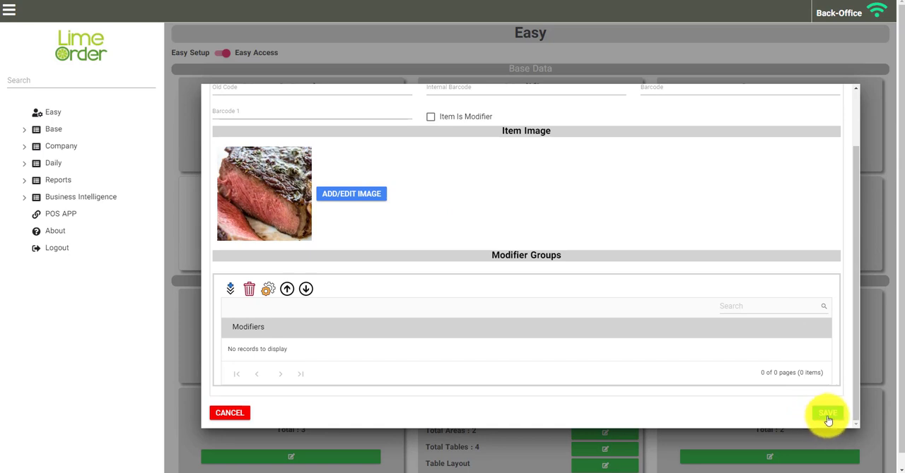